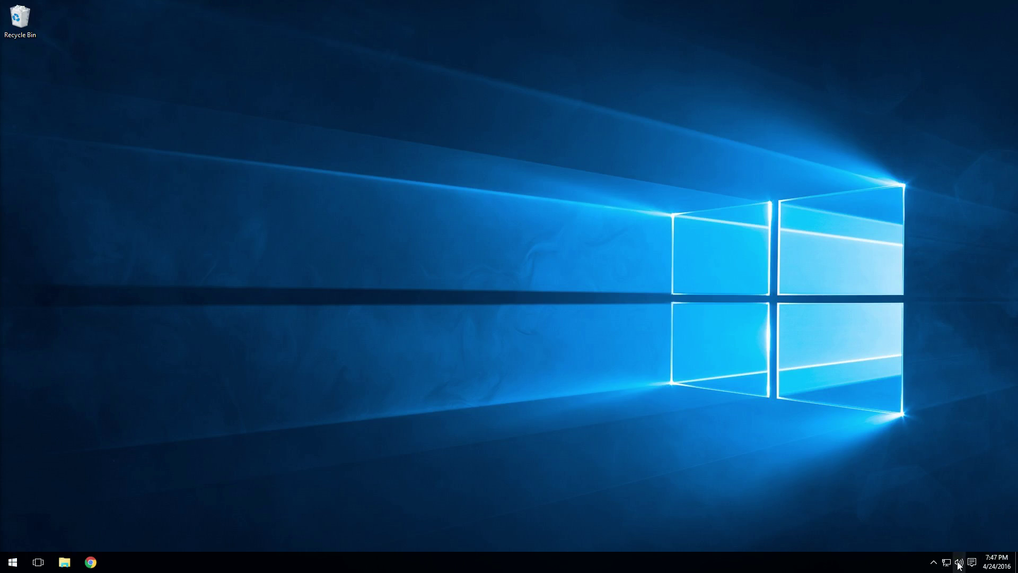
# - After clearing the desktop selection, launch Google Chrome from the taskbar and maximize its New Tab window
pyautogui.click(554, 401)
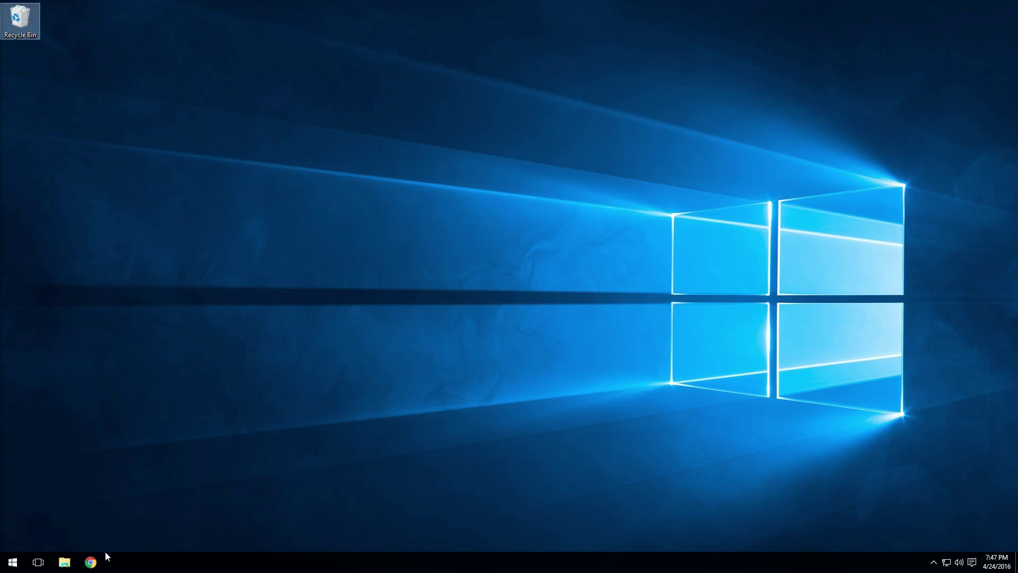
pyautogui.click(126, 326)
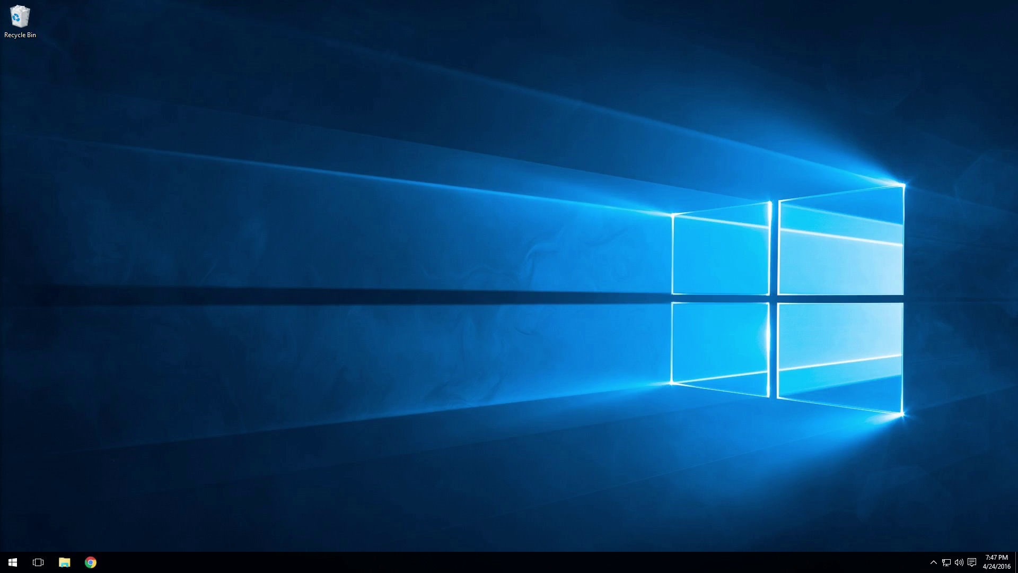
pyautogui.click(90, 562)
pyautogui.doubleClick(541, 12)
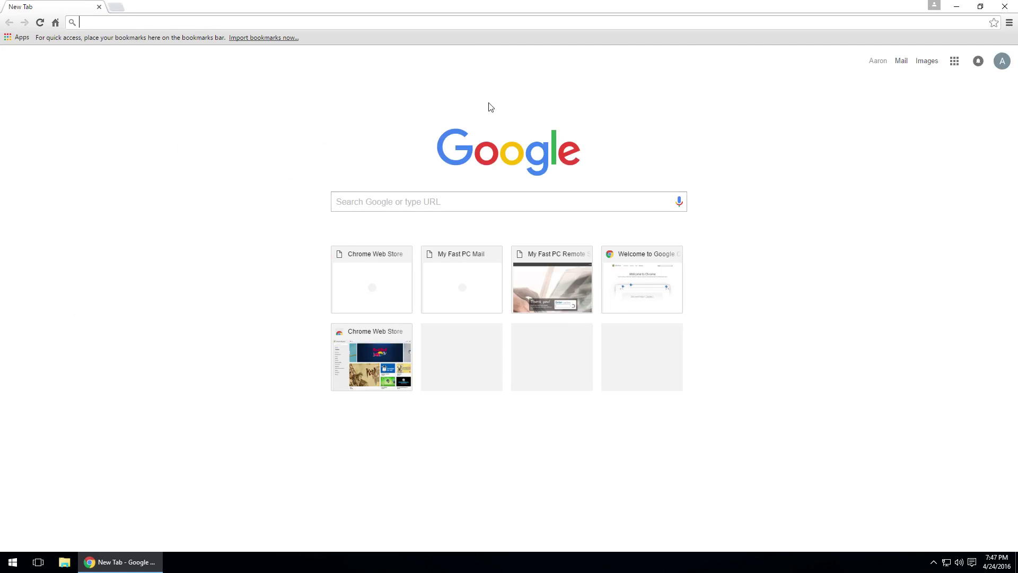